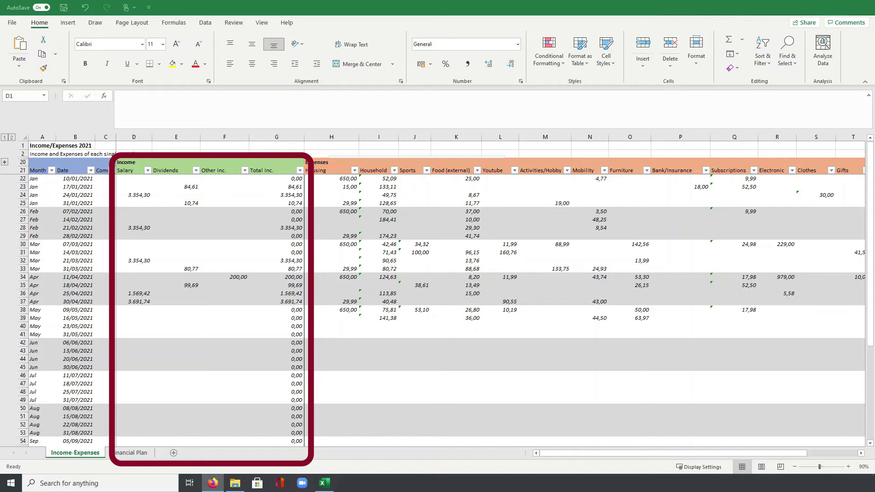
Select G22 to show its SUM formula totalling Salary through Other Inc.
left_click(276, 178)
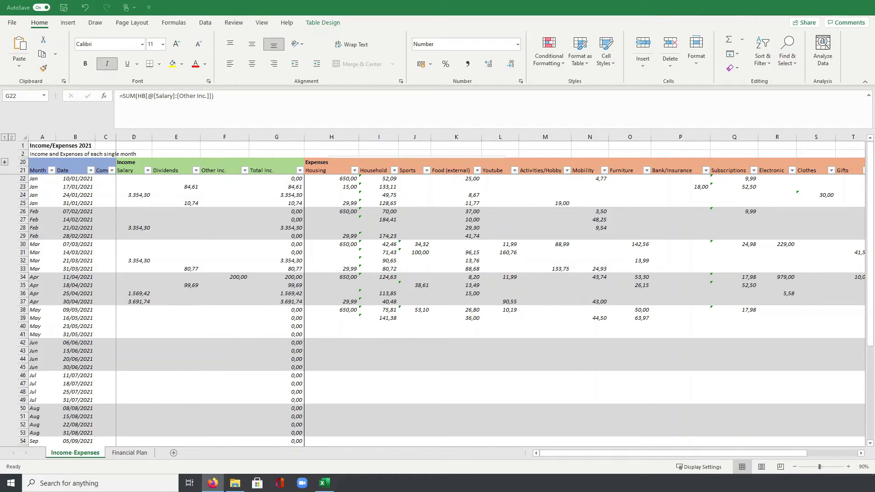
Scroll right to bring the Housing through Other Exp. columns and Total Exp. into view.
left_click_drag(542, 452, 592, 453)
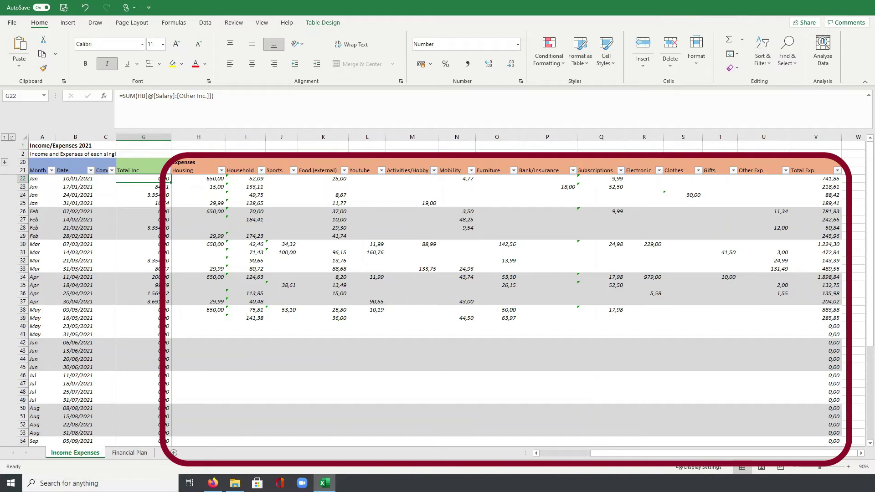
left_click(816, 179)
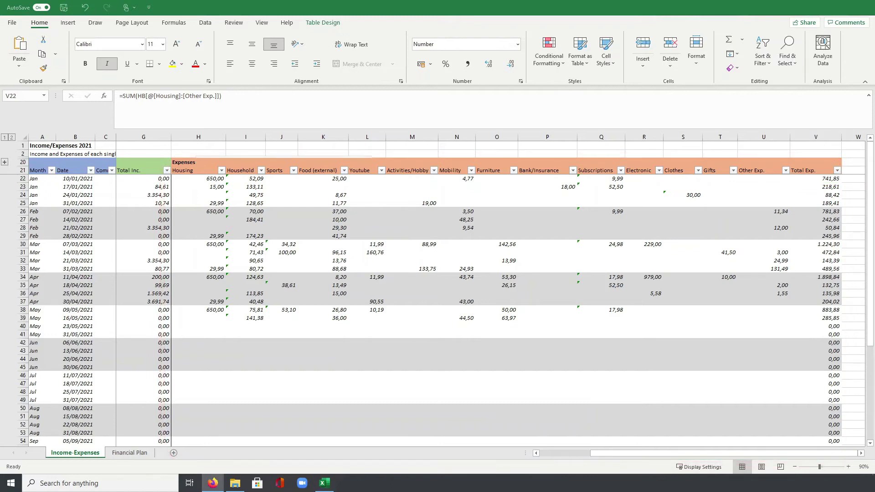
Scroll left until the Salary, Dividends and Other Inc. columns D–F show again.
scroll(437, 301, "left", 3)
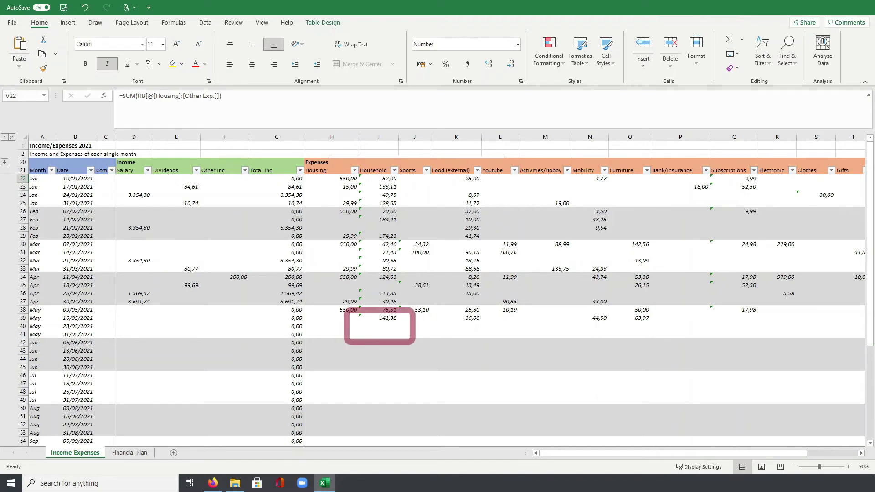
Enter the 23/05/2021 Household expense in I40 as =40+30, giving 70,00.
left_click(378, 326)
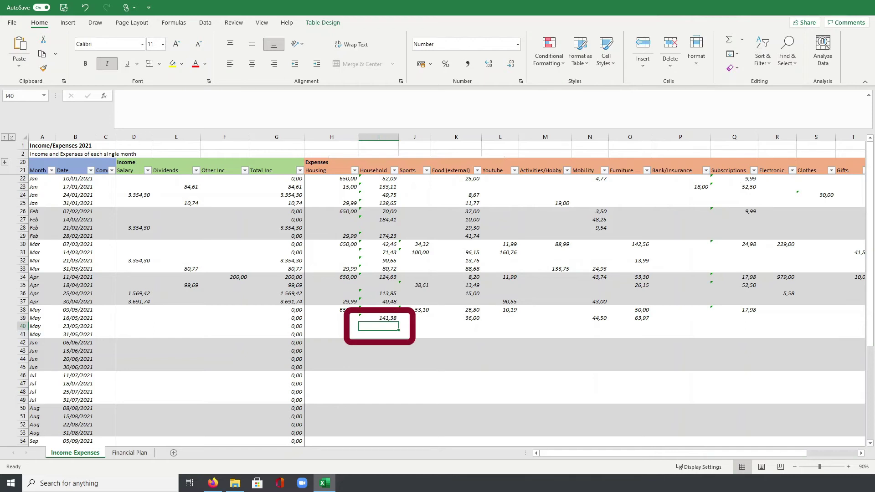
type("=")
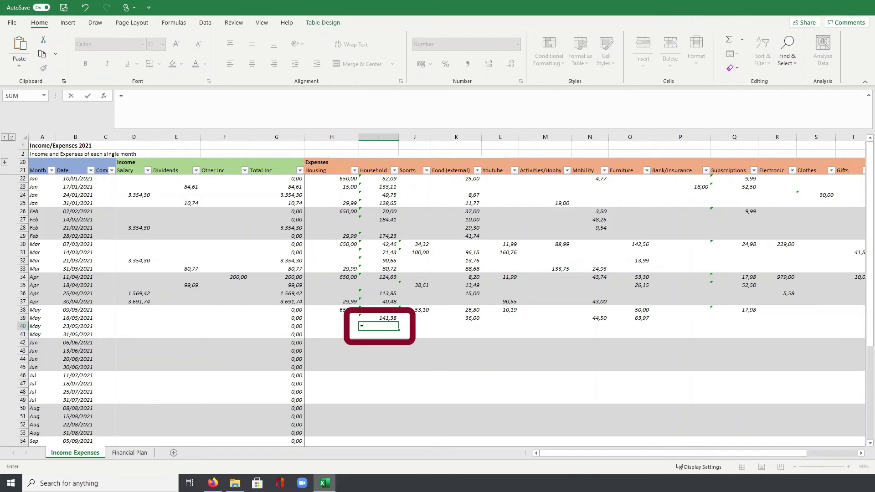
type("40+30")
key("Return")
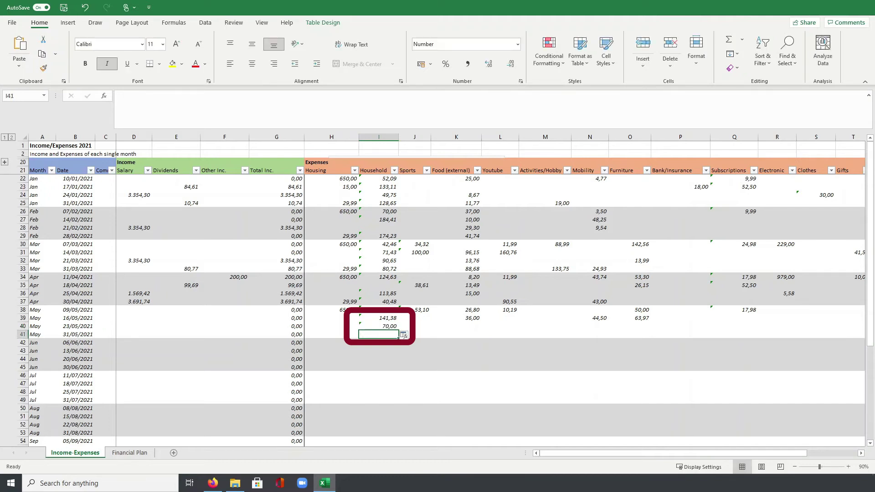
left_click(379, 326)
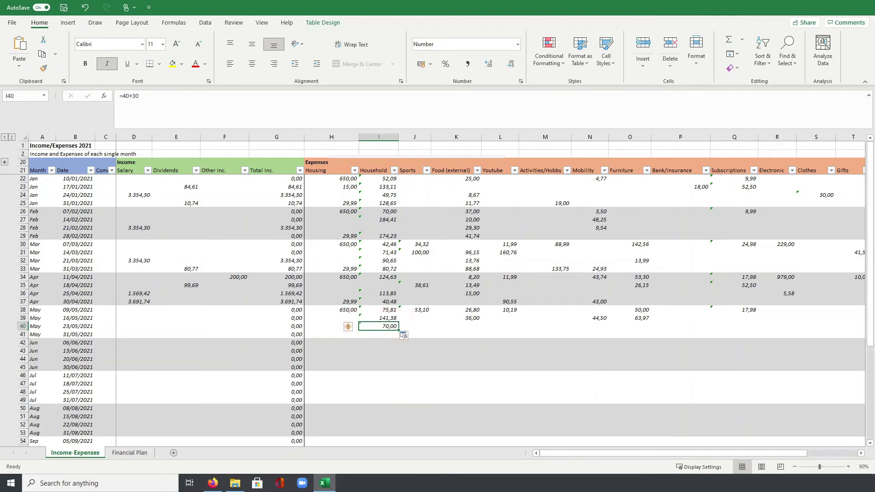
Enter 90 as the 23/05/2021 Sports expense in J40.
left_click(414, 326)
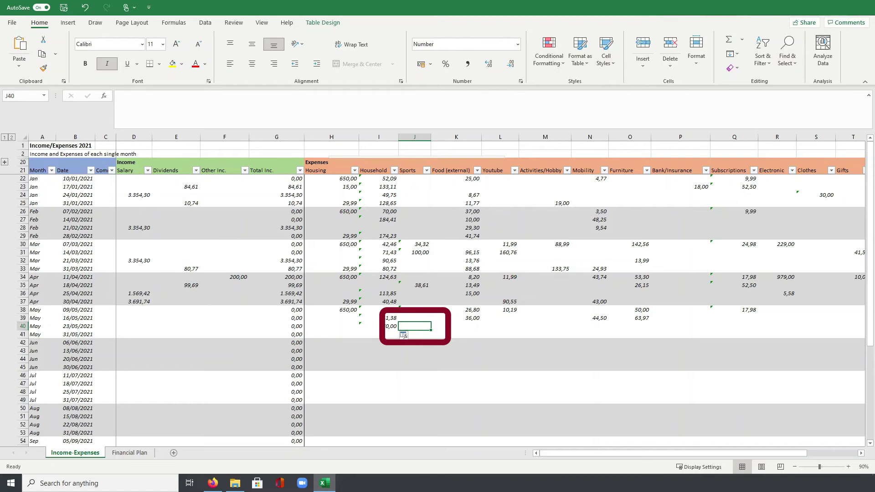
type("90")
key("Return")
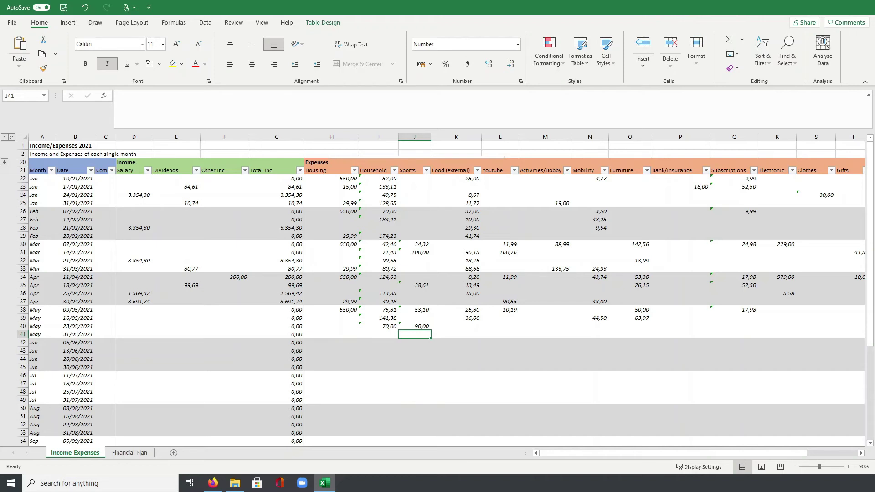
left_click(213, 483)
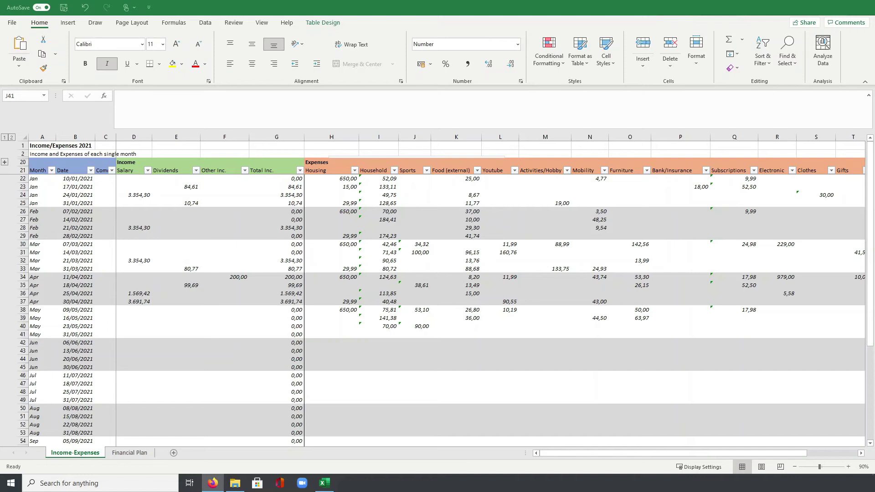
Return to Excel and expand the outline to reveal rows 3–19 with the summary and charts.
key("alt+Tab")
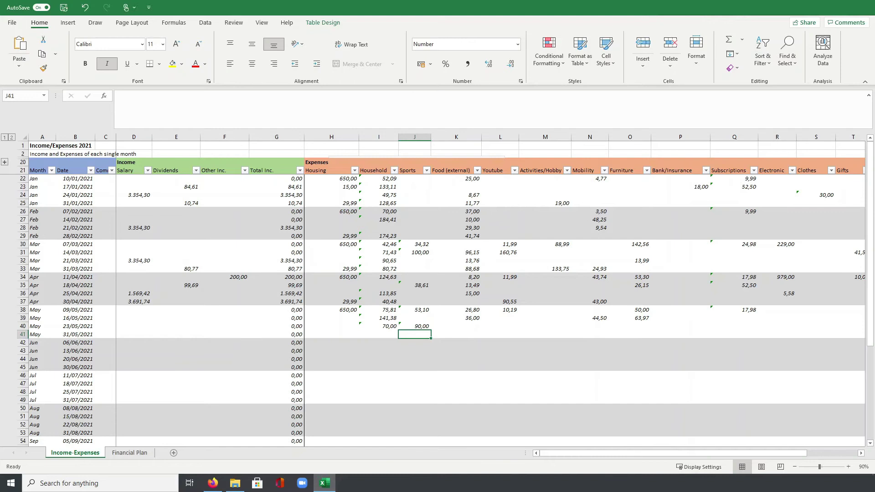
left_click(4, 162)
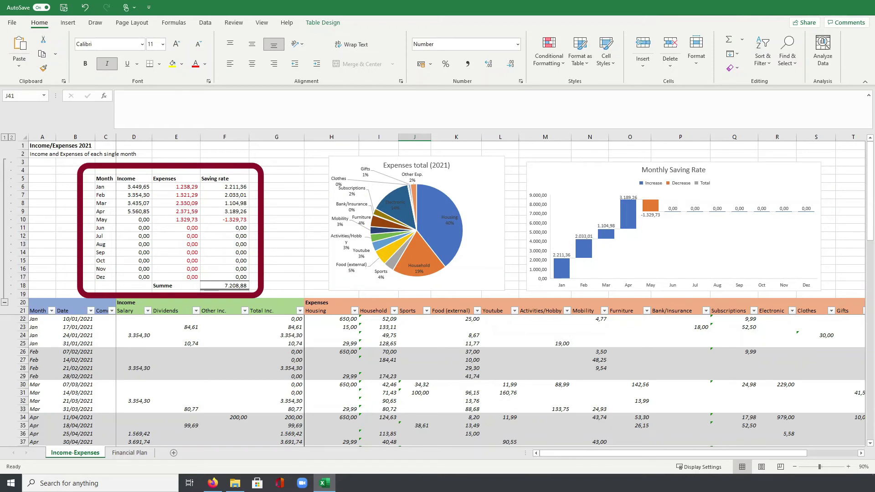
left_click(134, 186)
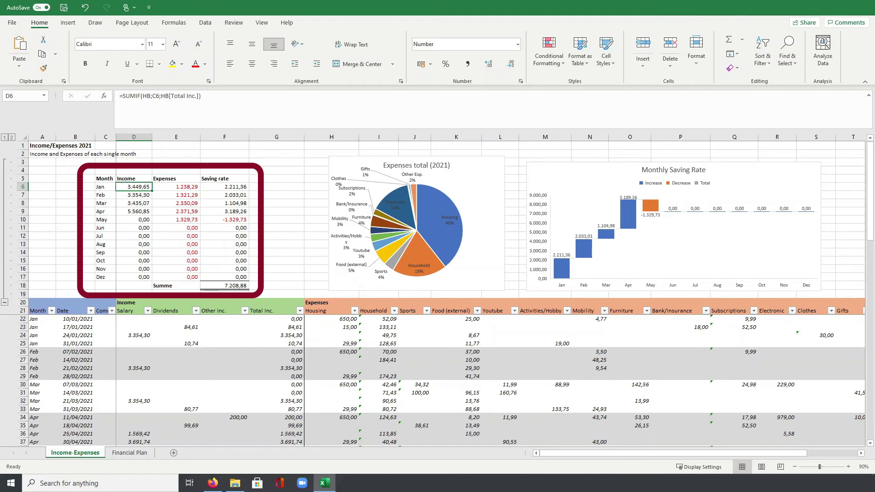
key("F2")
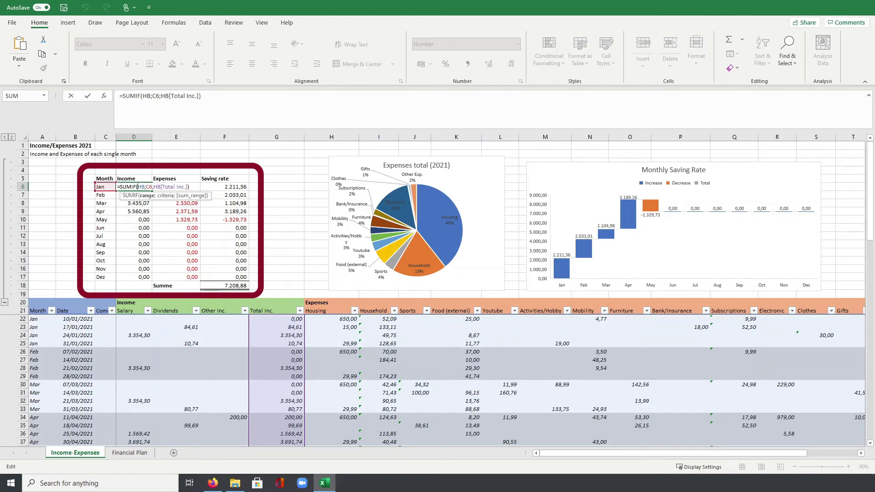
key("Return")
left_click(176, 187)
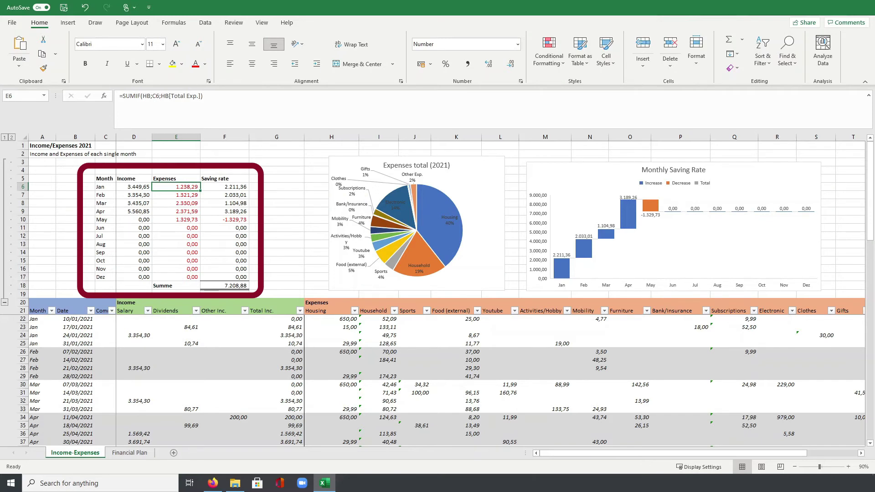
left_click(224, 186)
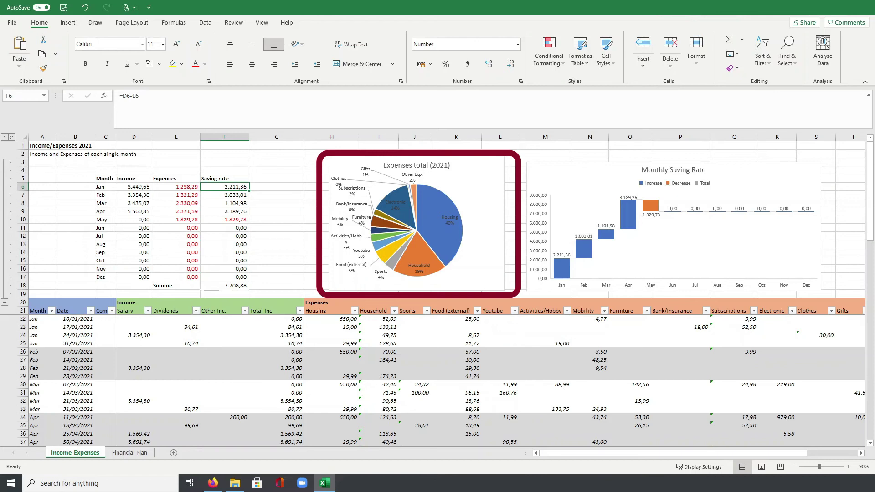
Move the expenses pie chart left and check the Housing total formula in K5.
left_click(479, 274)
left_click_drag(478, 273, 360, 272)
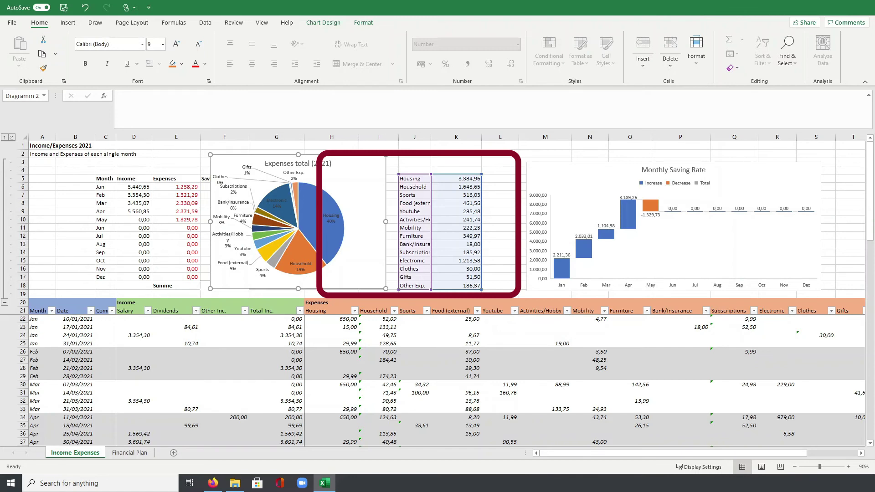
left_click(456, 178)
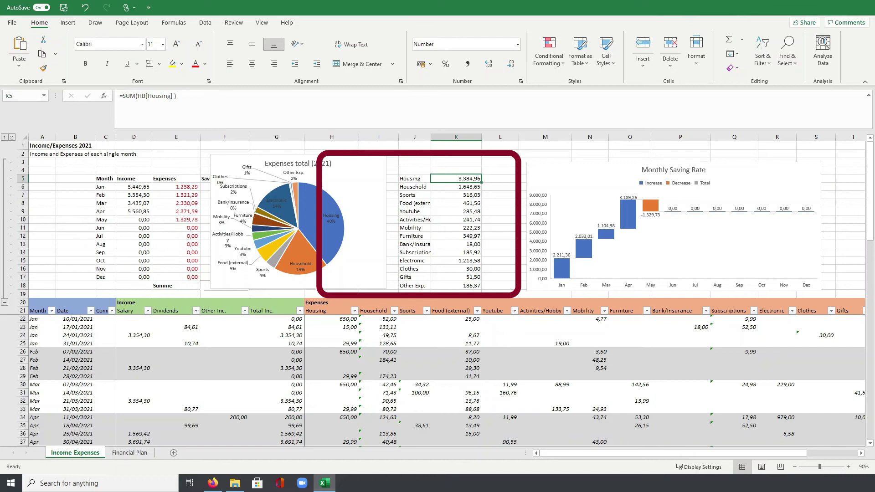
Inspect the SUM formulas behind the Household and Sports totals in K6 and K7.
left_click(456, 186)
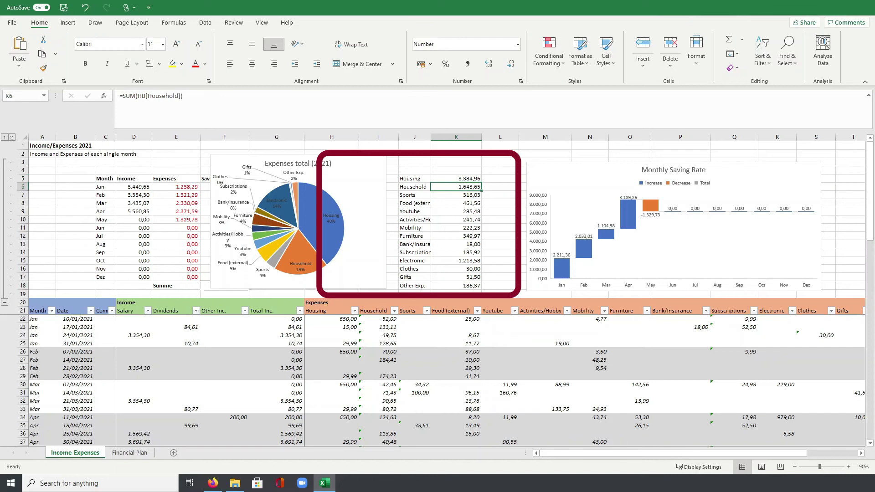
key("F2")
key("Return")
key("F2")
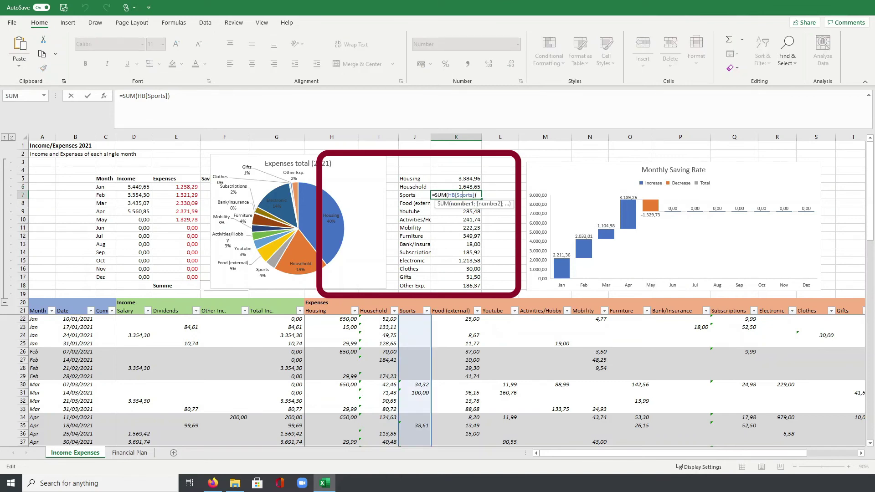
key("Return")
Put the pie chart back over columns J:K and select the Monthly Saving Rate chart.
left_click_drag(273, 237, 393, 241)
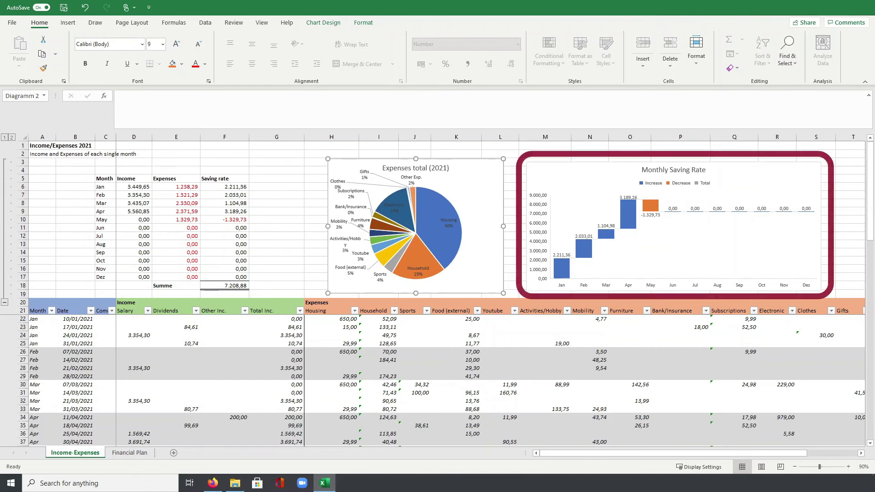
left_click(673, 246)
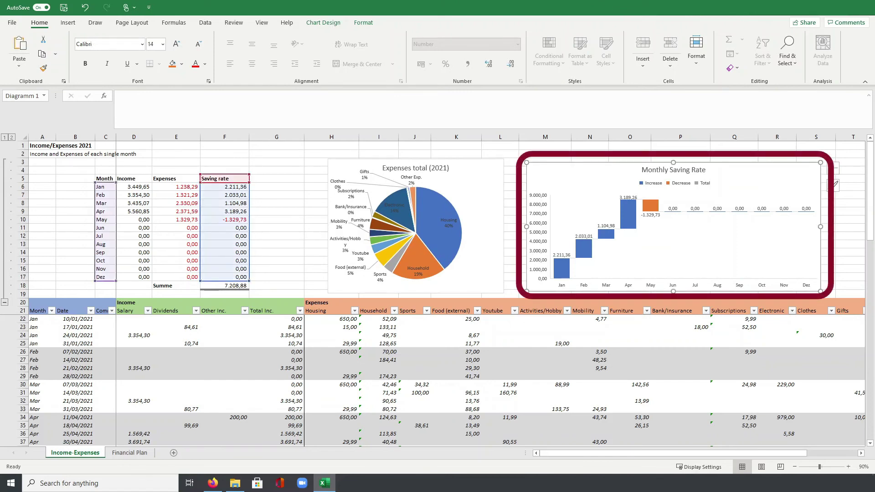